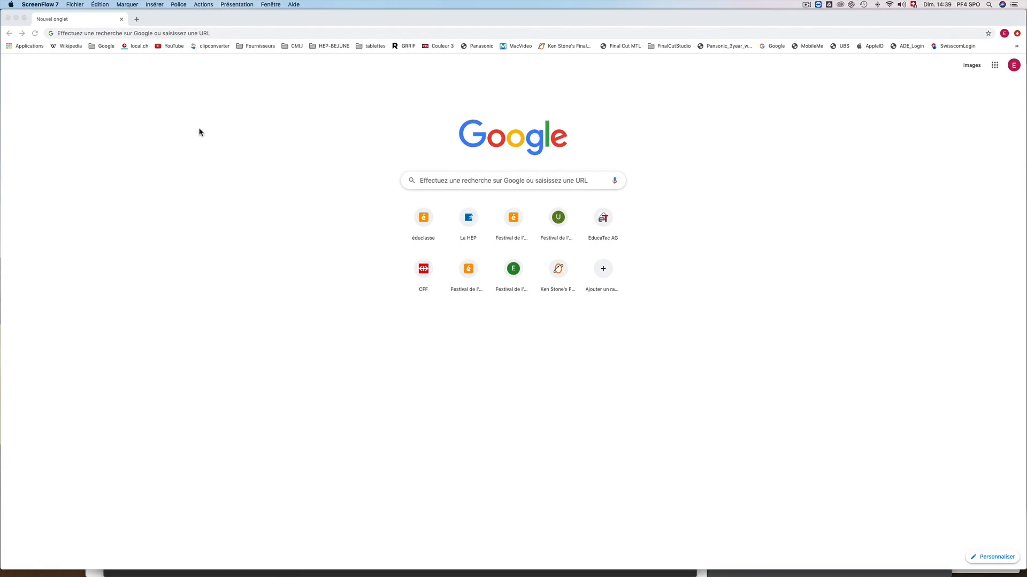
{"action": "left_click", "coordinate": [185, 126]}
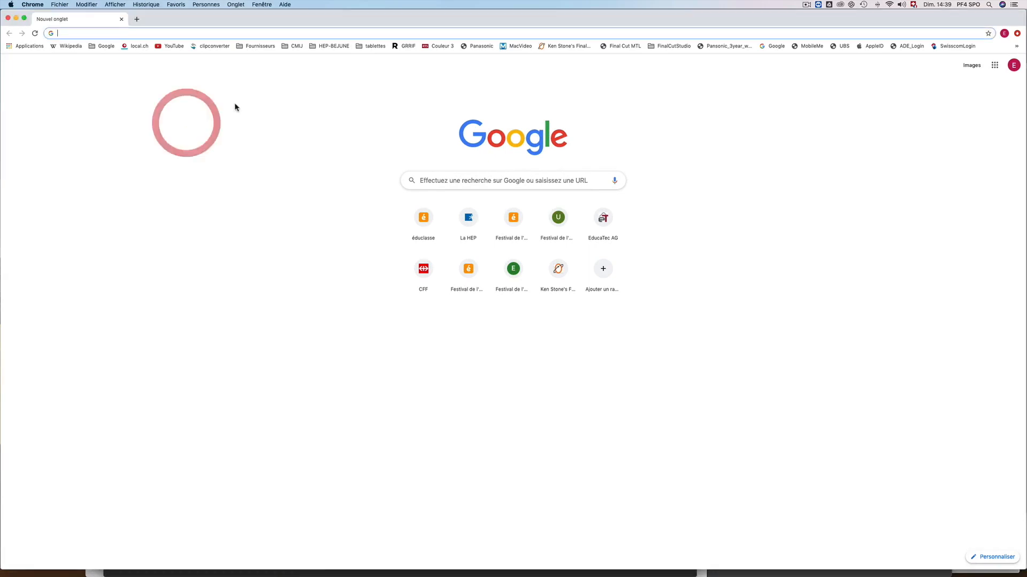
{"action": "left_click", "coordinate": [65, 33]}
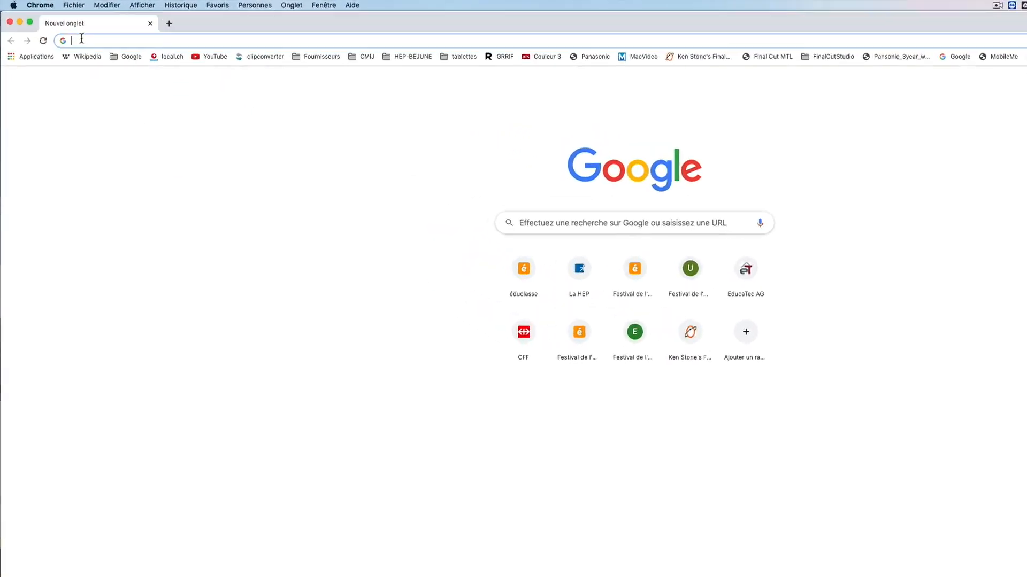
{"action": "type", "text": "www.e"}
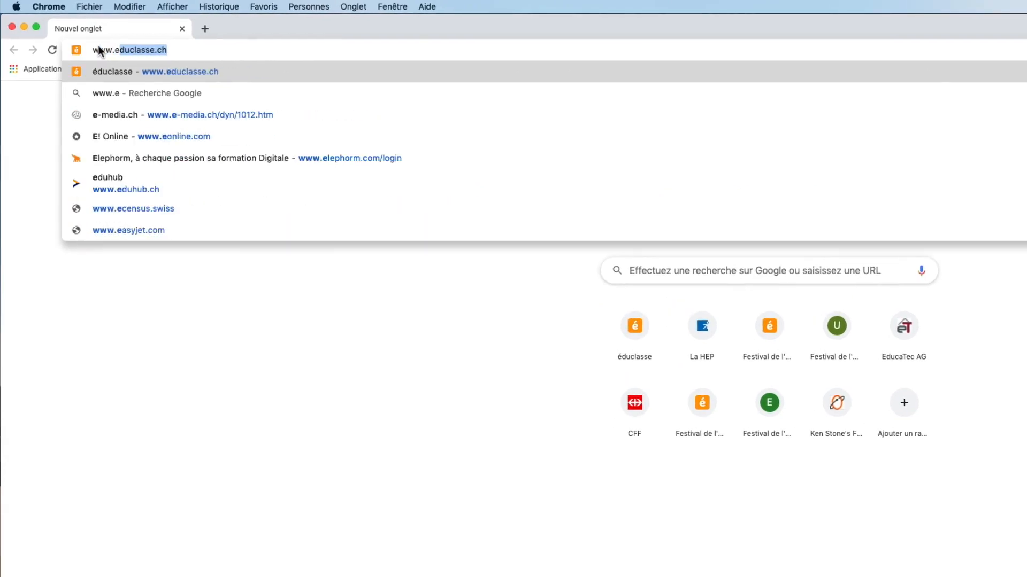
{"action": "type", "text": "duclasse.c"}
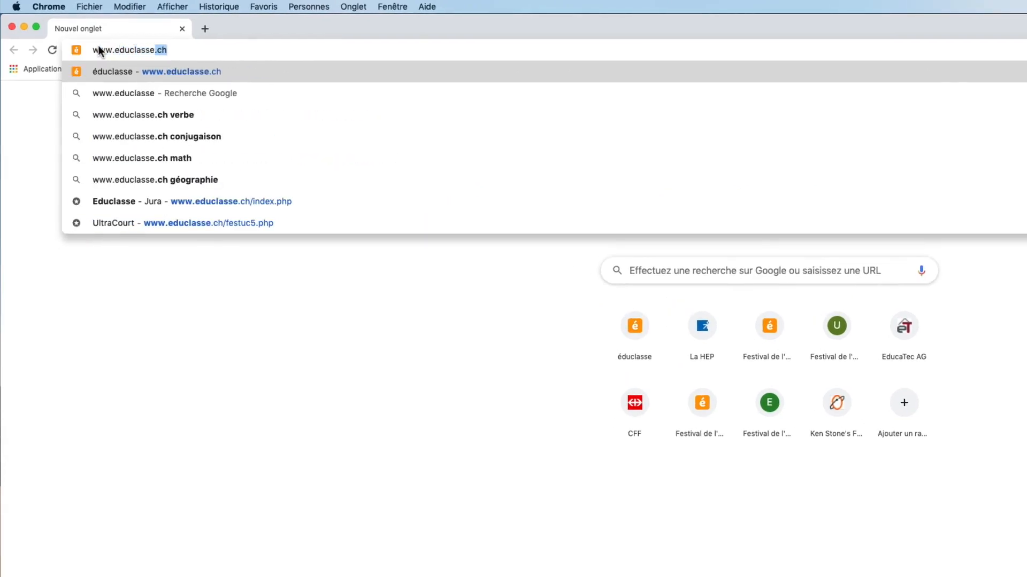
{"action": "type", "text": "h"}
{"action": "key", "text": "Return"}
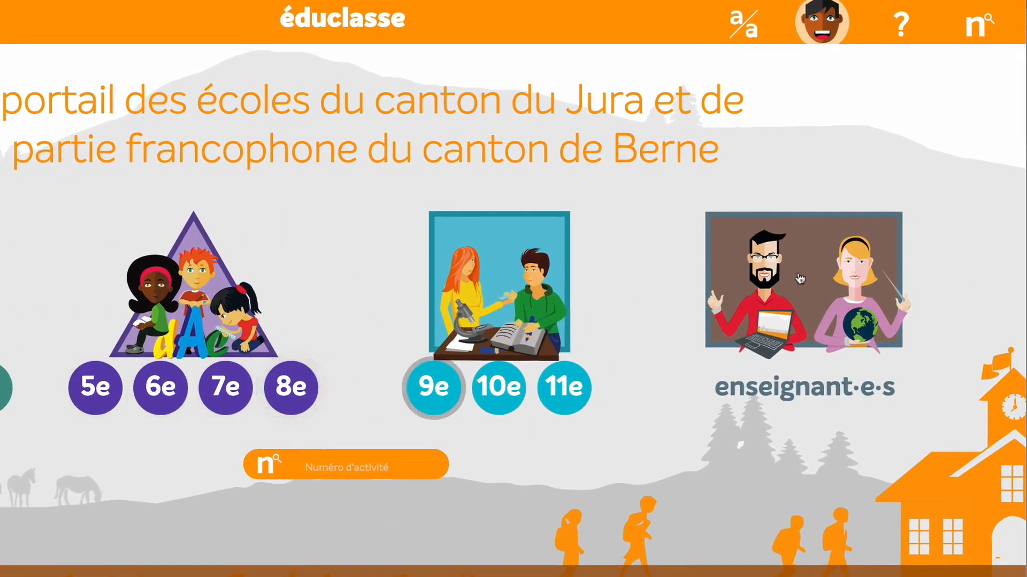
Step: Sign in to the teachers' area through educa.ID with the account e-mail and password, and accept the cookie notice
{"action": "left_click", "coordinate": [802, 278]}
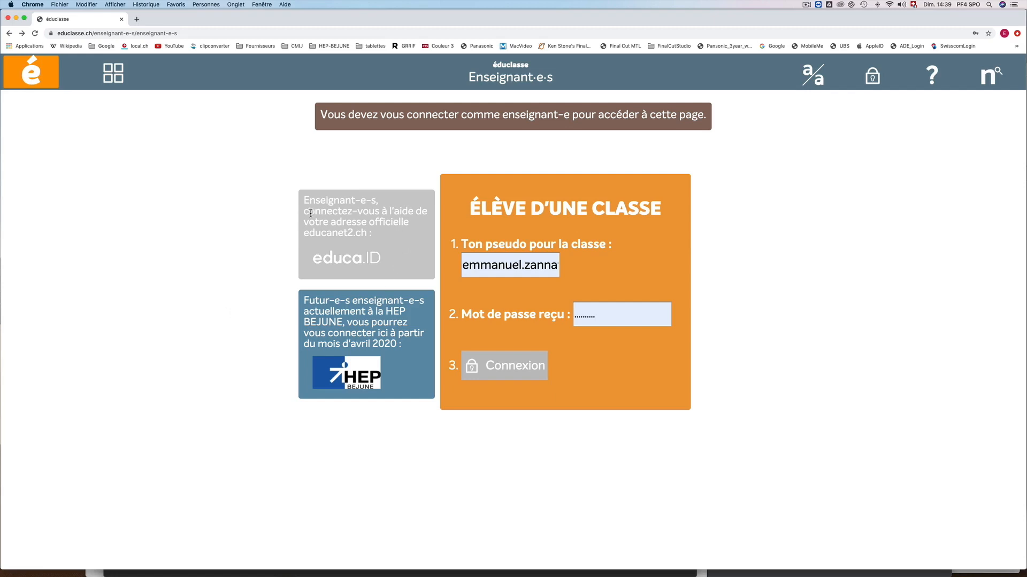
{"action": "left_click", "coordinate": [356, 262]}
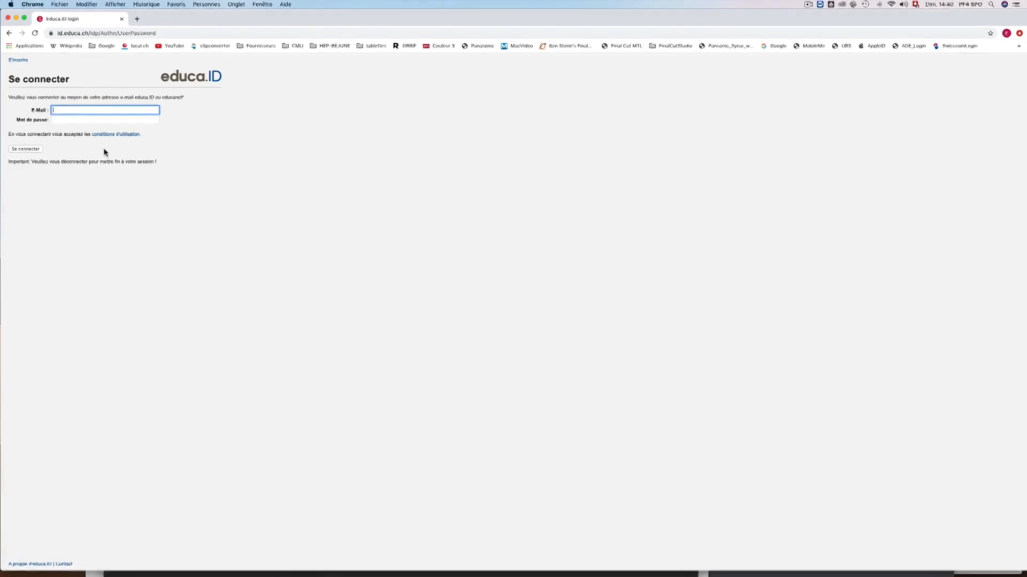
{"action": "left_click", "coordinate": [64, 110]}
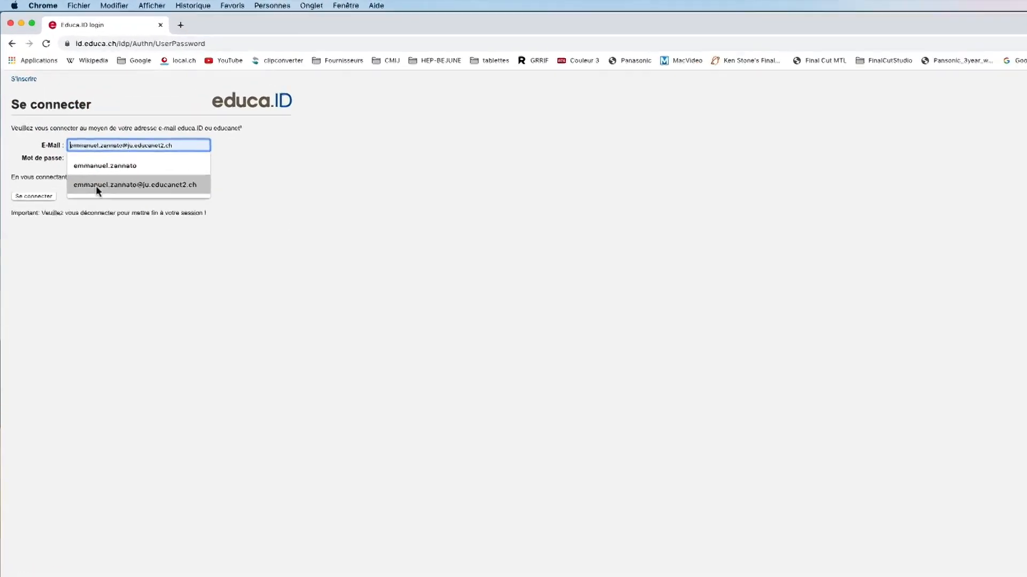
{"action": "left_click", "coordinate": [151, 187]}
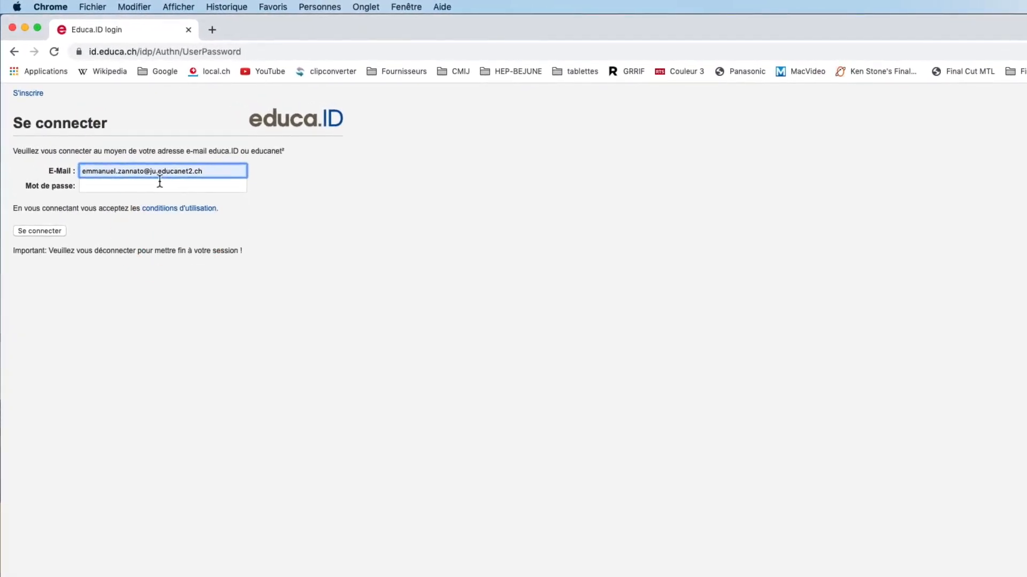
{"action": "left_click", "coordinate": [151, 183]}
{"action": "type", "text": "••••••"}
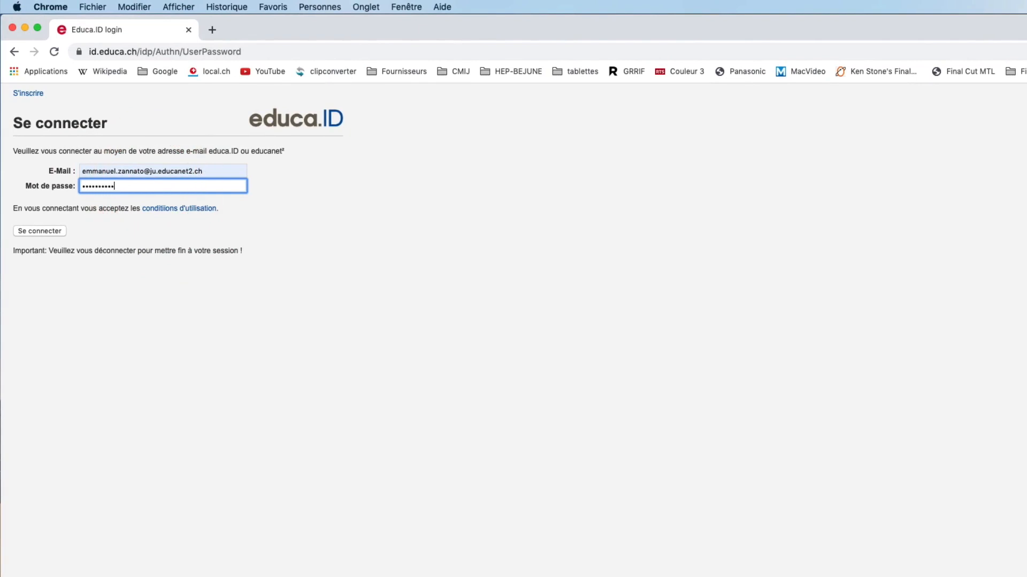
{"action": "left_click", "coordinate": [41, 230]}
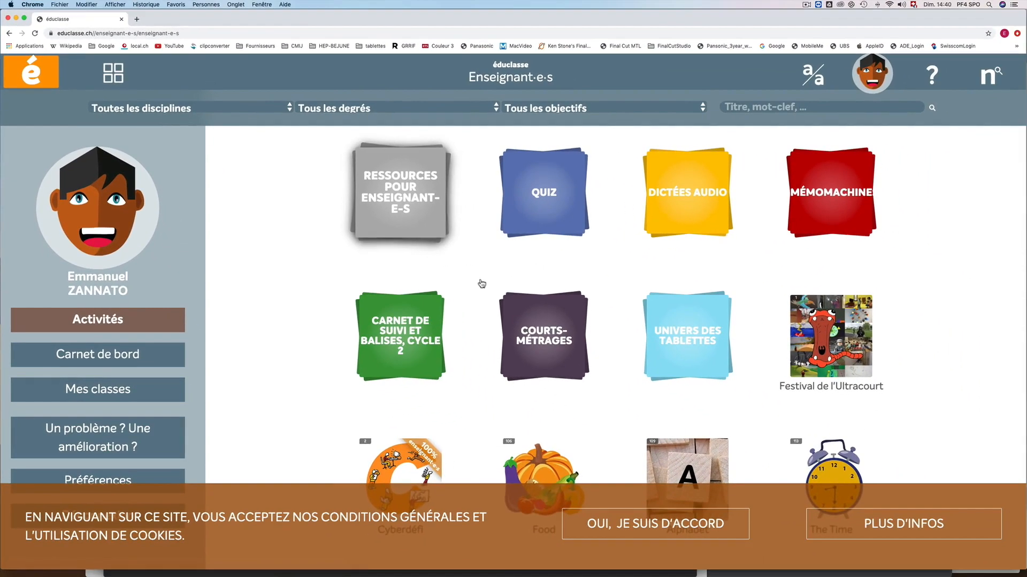
{"action": "left_click", "coordinate": [644, 527]}
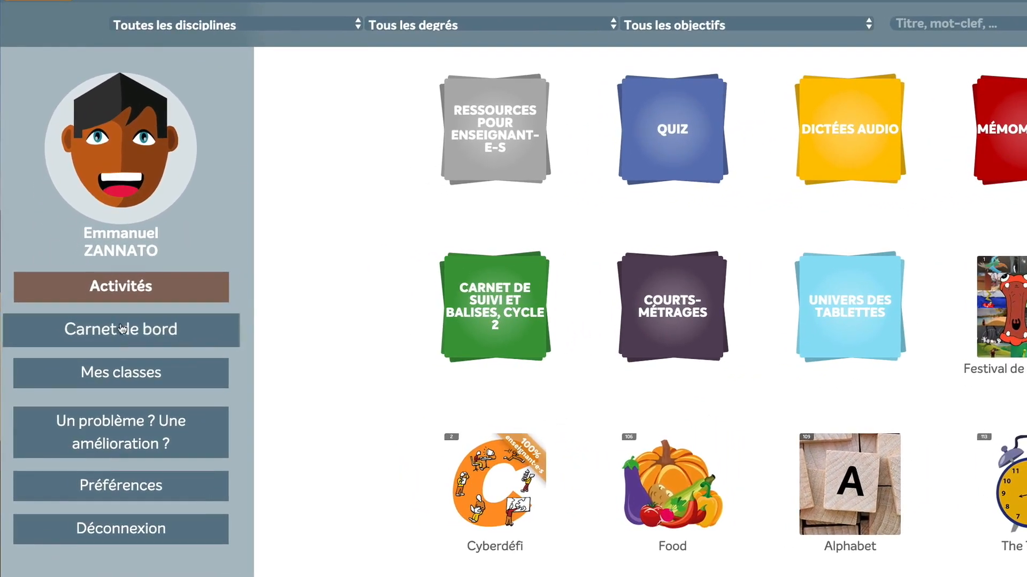
Step: Create a new class under Mes classes, using the teacher's surname as the class name
{"action": "left_click", "coordinate": [122, 377]}
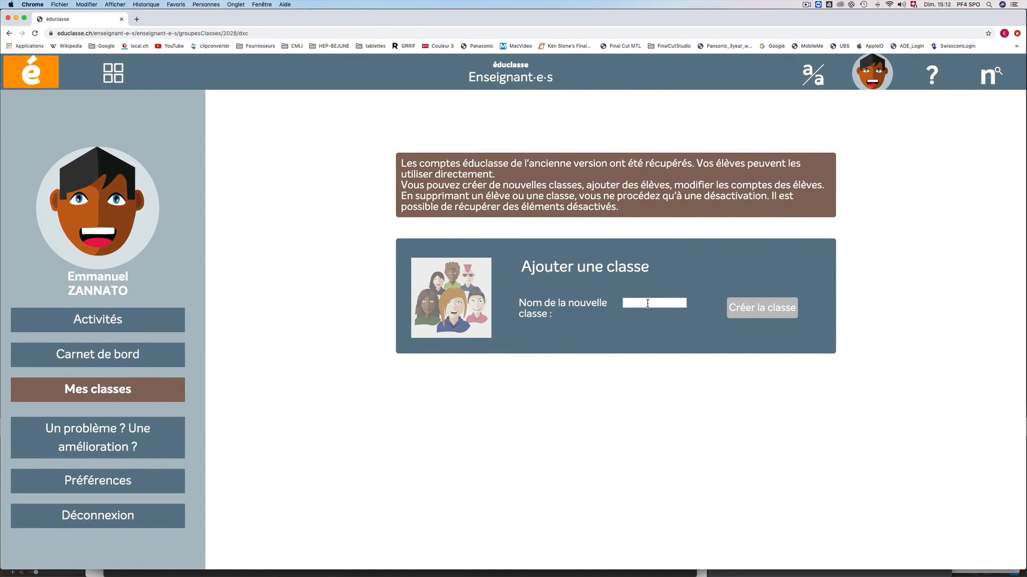
{"action": "left_click", "coordinate": [647, 303]}
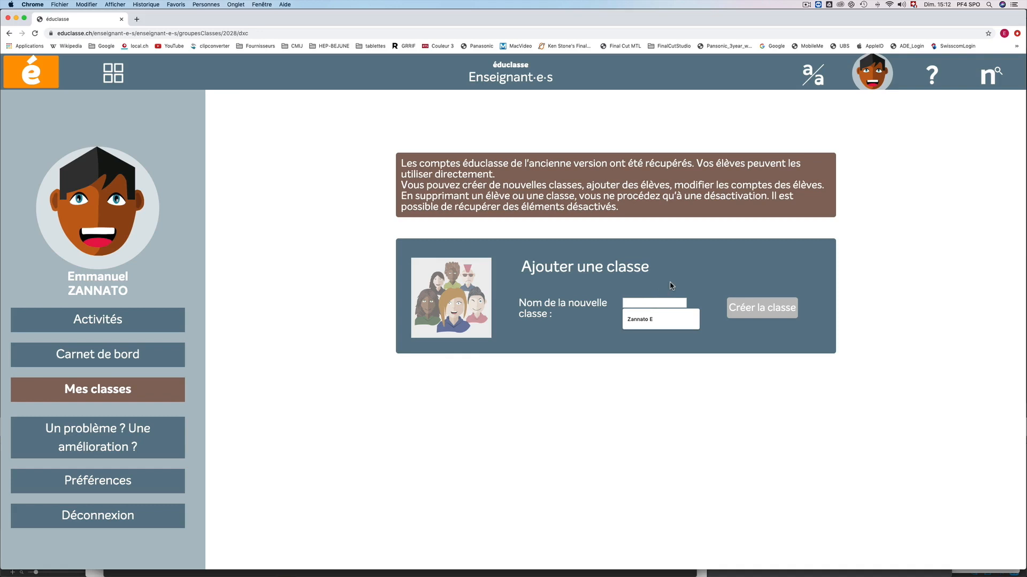
{"action": "type", "text": "Zannato"}
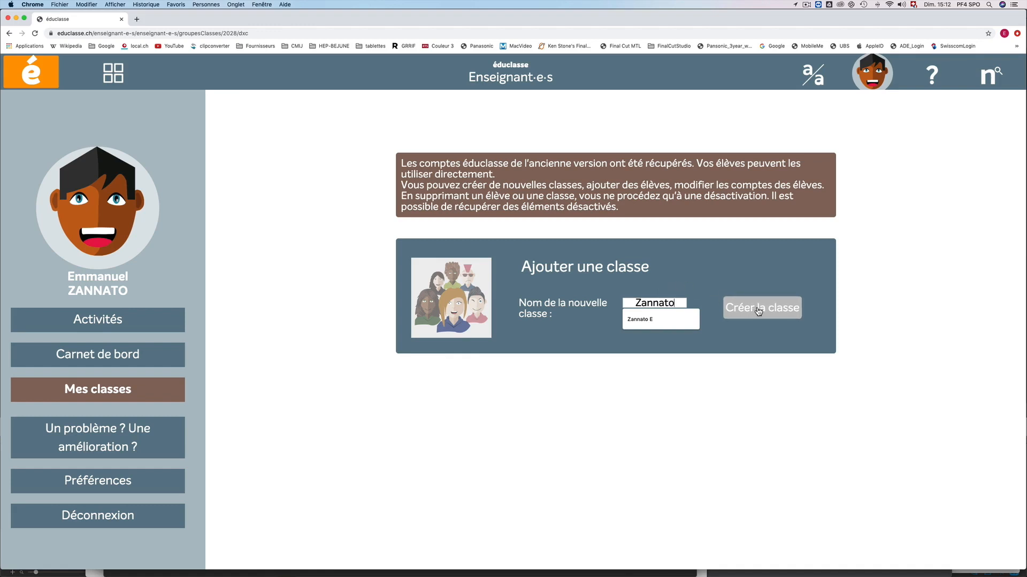
{"action": "left_click", "coordinate": [759, 309]}
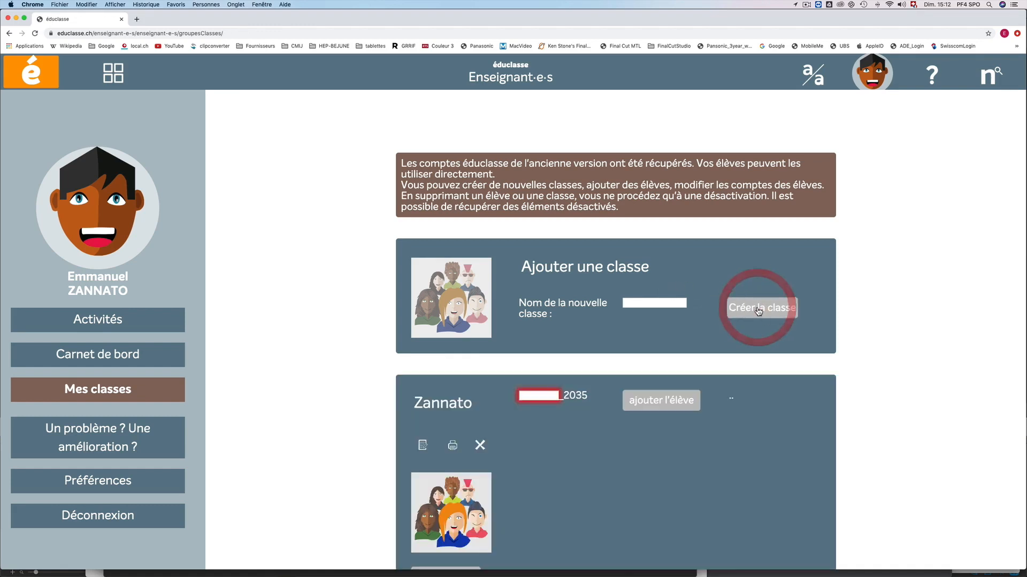
Step: Add a first student to the new class, using the student's first name as the pseudonym
{"action": "scroll", "coordinate": [337, 385], "scroll_direction": "down", "scroll_amount": 3}
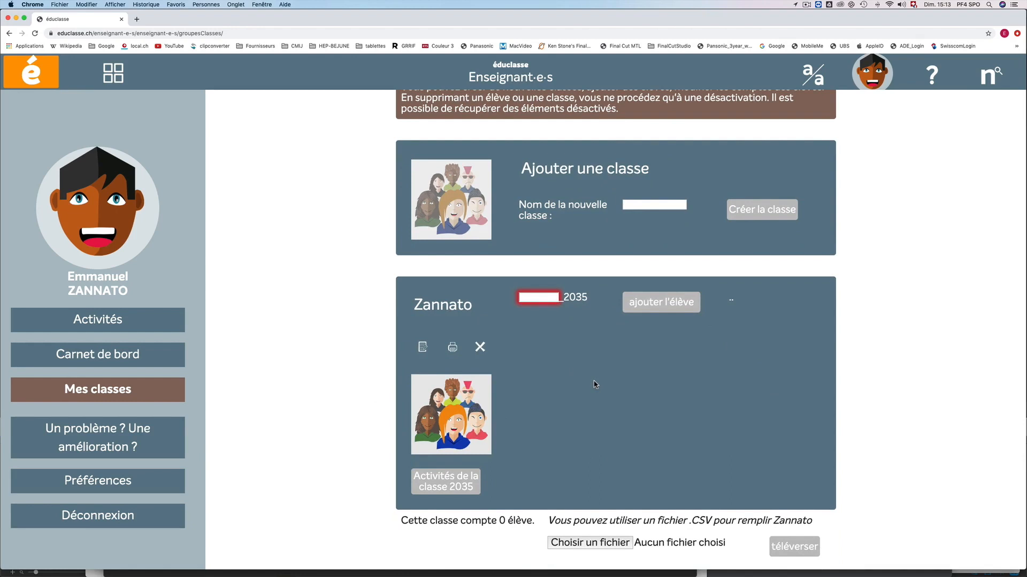
{"action": "scroll", "coordinate": [594, 384], "scroll_direction": "up", "scroll_amount": 1}
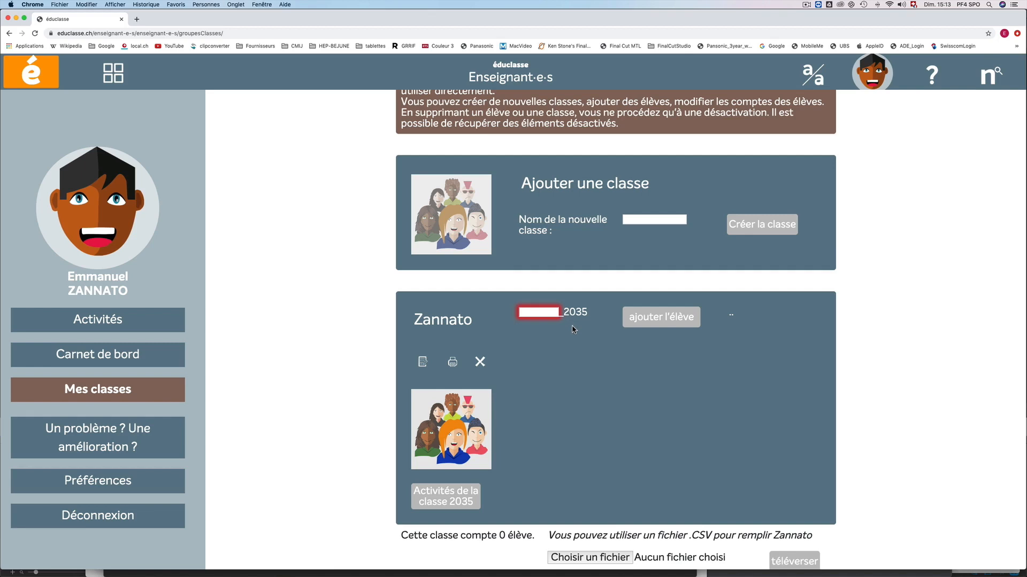
{"action": "left_click", "coordinate": [531, 314]}
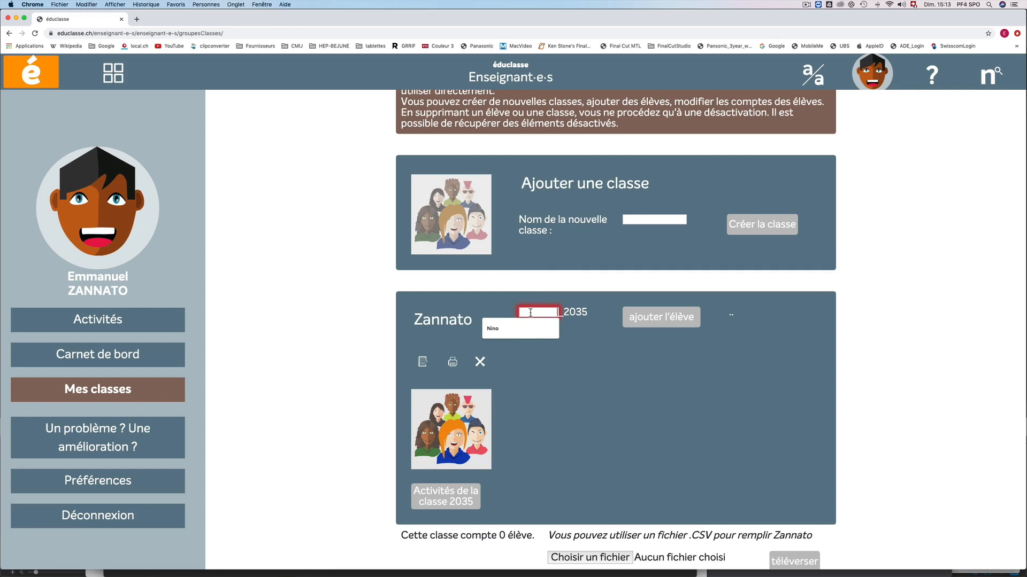
{"action": "type", "text": "Nino"}
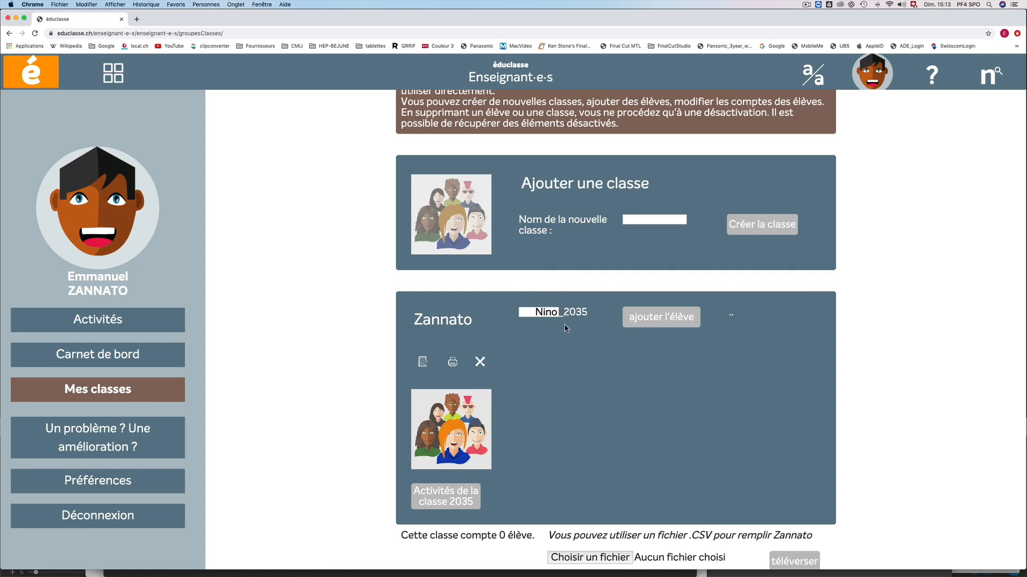
{"action": "left_click", "coordinate": [657, 315]}
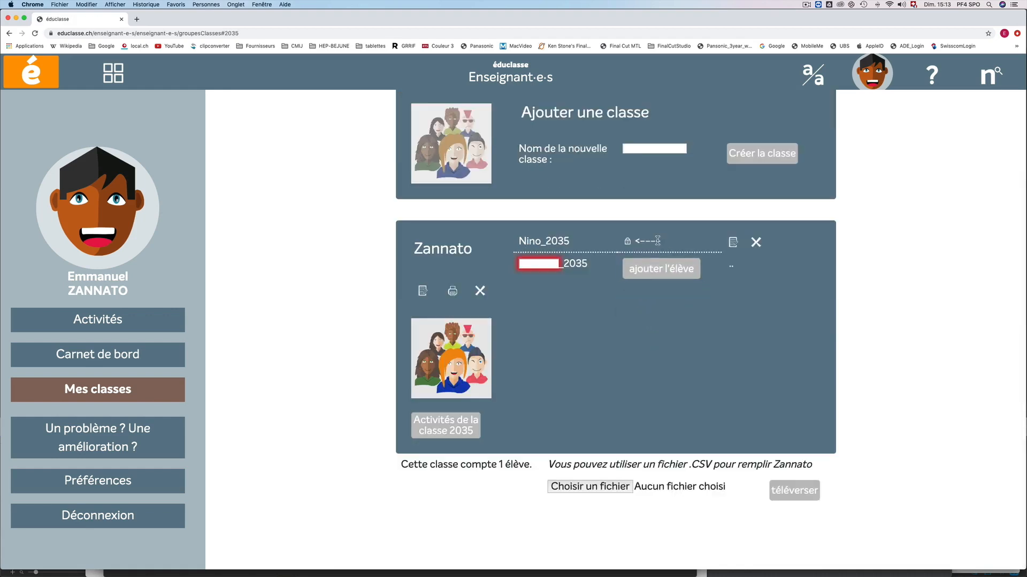
Step: Add a second student to the class by entering another student's first name
{"action": "left_click", "coordinate": [545, 263]}
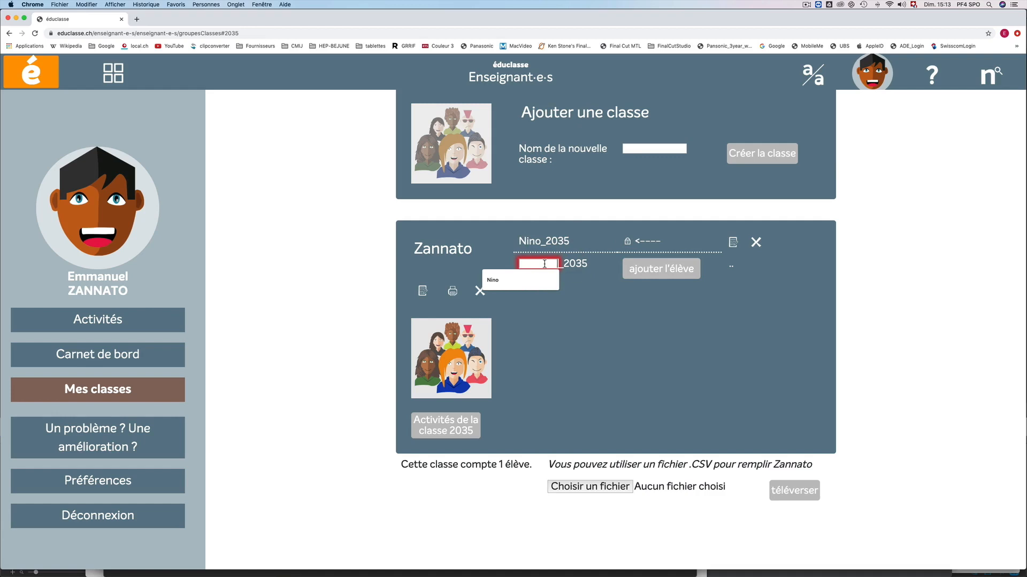
{"action": "type", "text": "Chlo"}
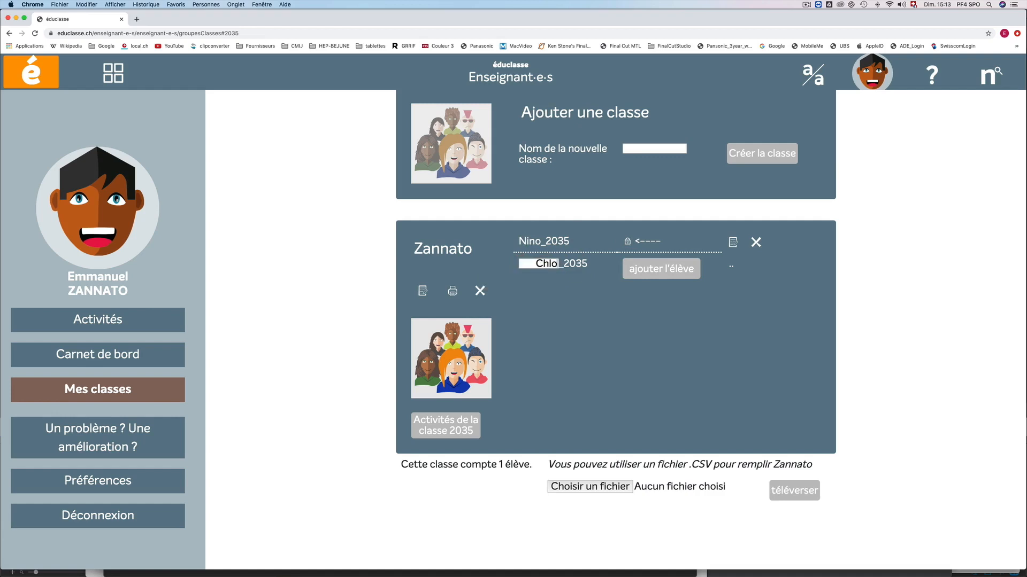
{"action": "type", "text": "é"}
{"action": "left_click", "coordinate": [654, 271]}
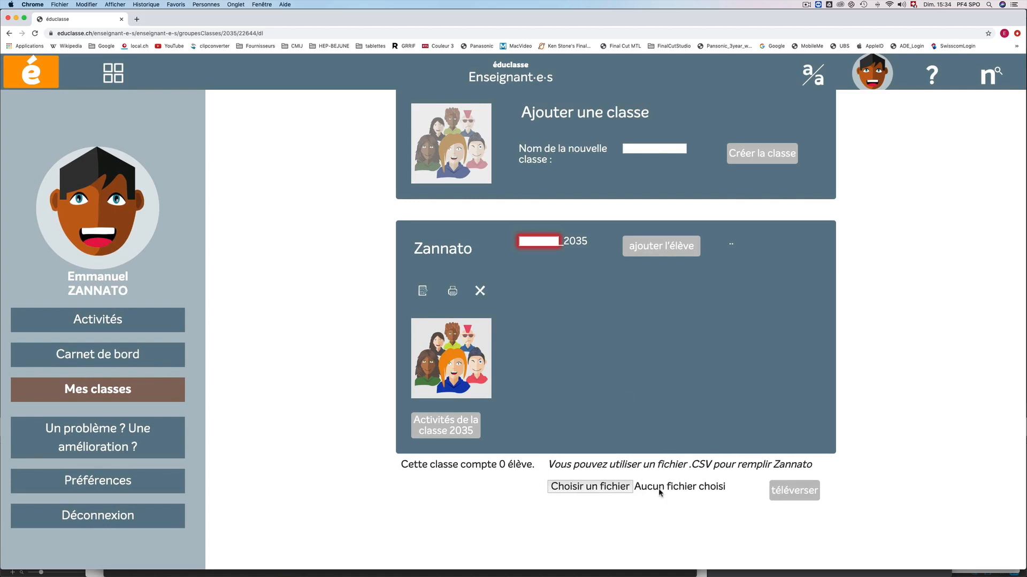
Step: Fill the empty class by uploading "Liste classe BF 2019-2020 - Prénom_uniquement.csv" from the Téléchargements folder
{"action": "left_click", "coordinate": [596, 487]}
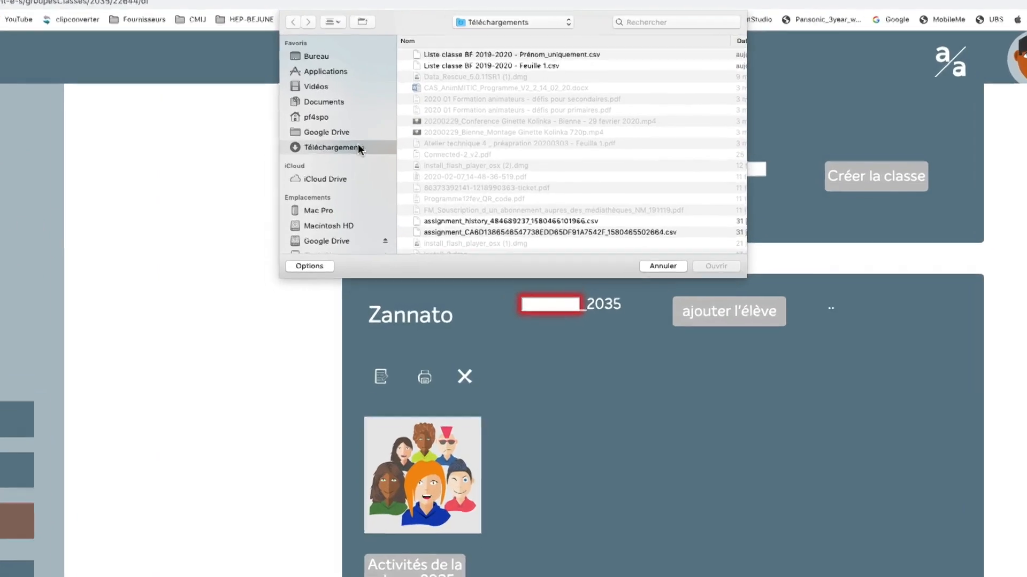
{"action": "left_click", "coordinate": [406, 133]}
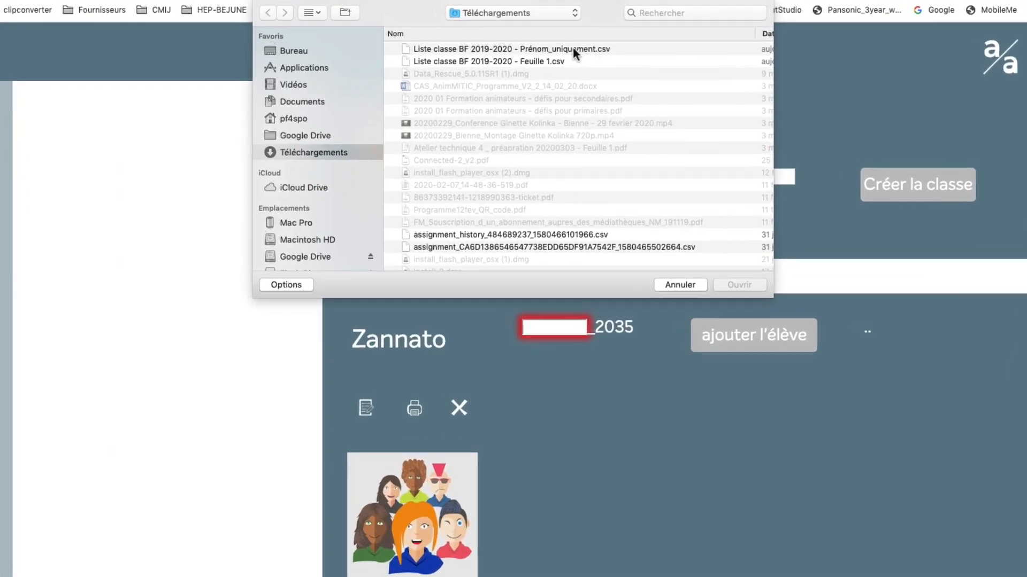
{"action": "left_click", "coordinate": [572, 47]}
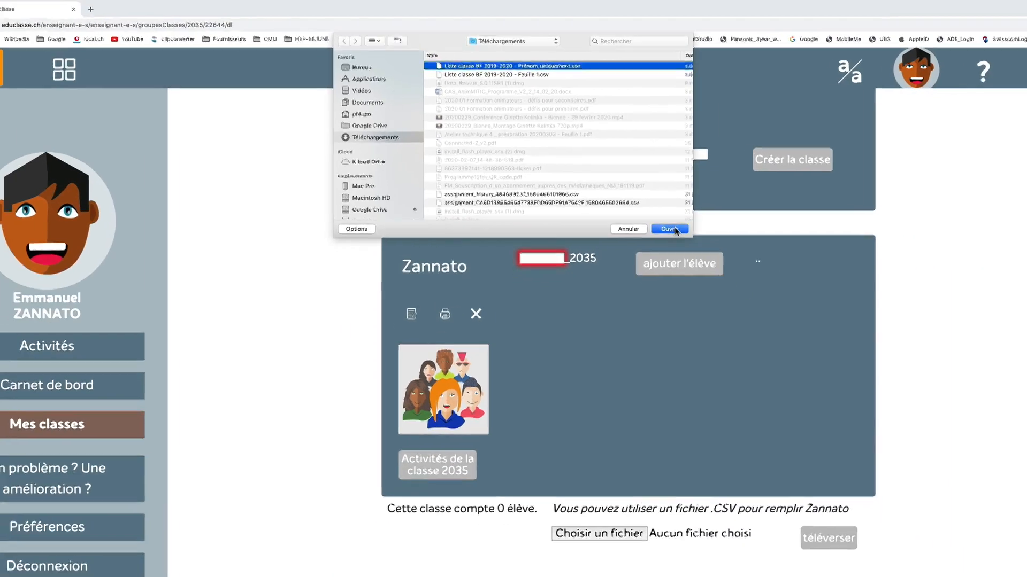
{"action": "left_click", "coordinate": [710, 259]}
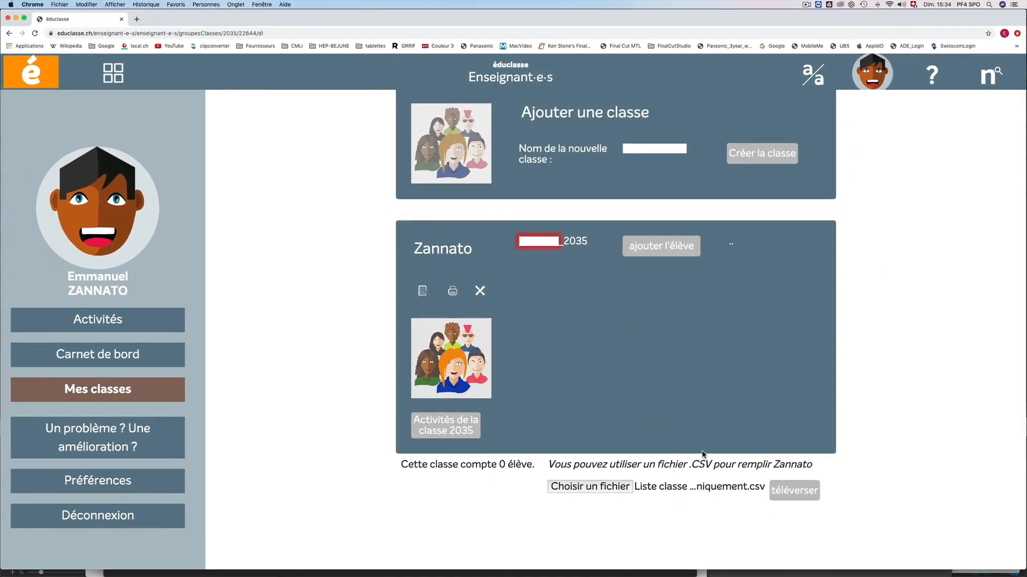
{"action": "left_click", "coordinate": [796, 492]}
Step: Review the class's imported student list and reveal the password of the first student
{"action": "scroll", "coordinate": [642, 412], "scroll_direction": "up", "scroll_amount": 3}
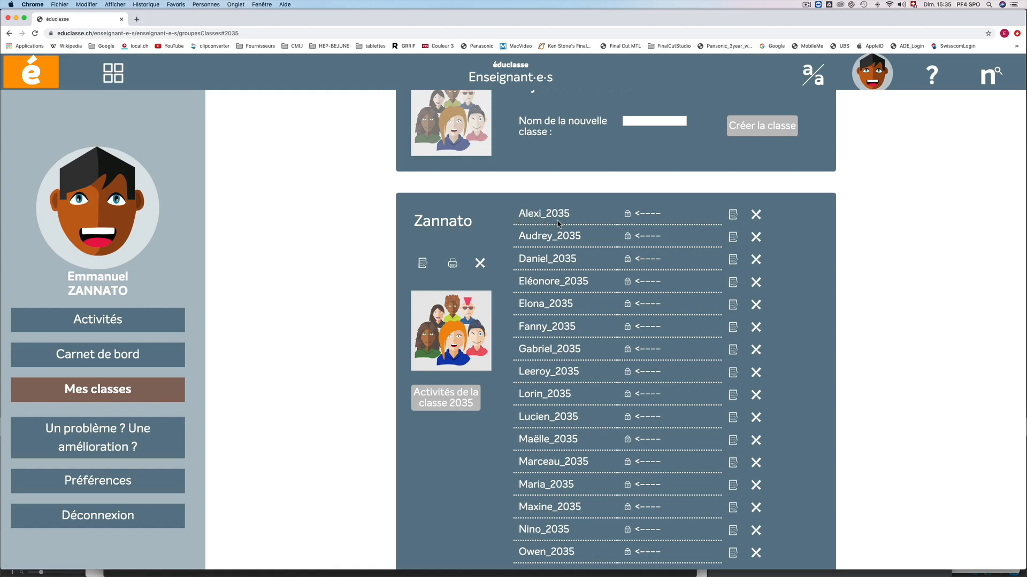
{"action": "scroll", "coordinate": [597, 335], "scroll_direction": "down", "scroll_amount": 5}
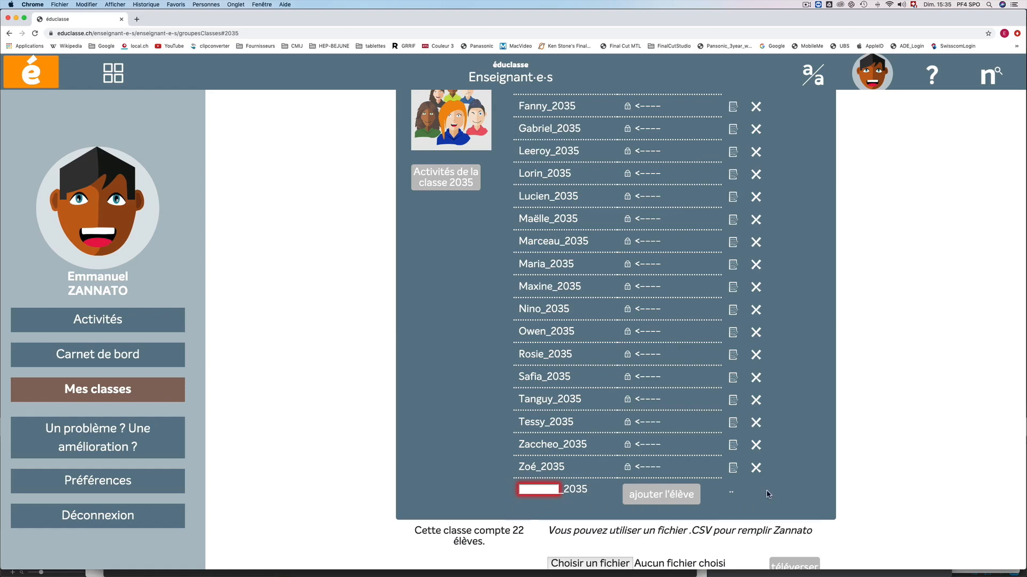
{"action": "scroll", "coordinate": [773, 491], "scroll_direction": "down", "scroll_amount": 3}
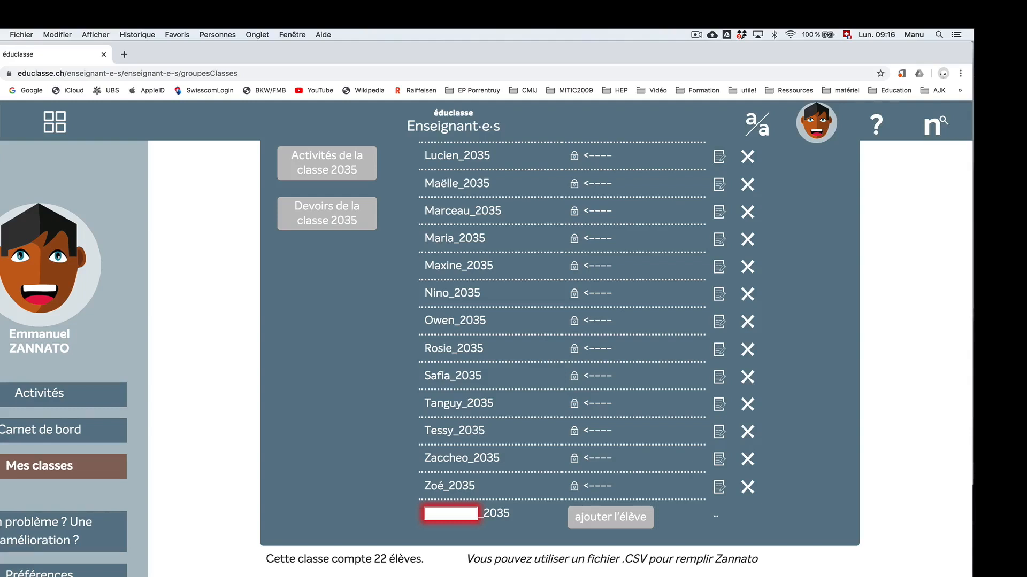
{"action": "scroll", "coordinate": [527, 426], "scroll_direction": "up", "scroll_amount": 4}
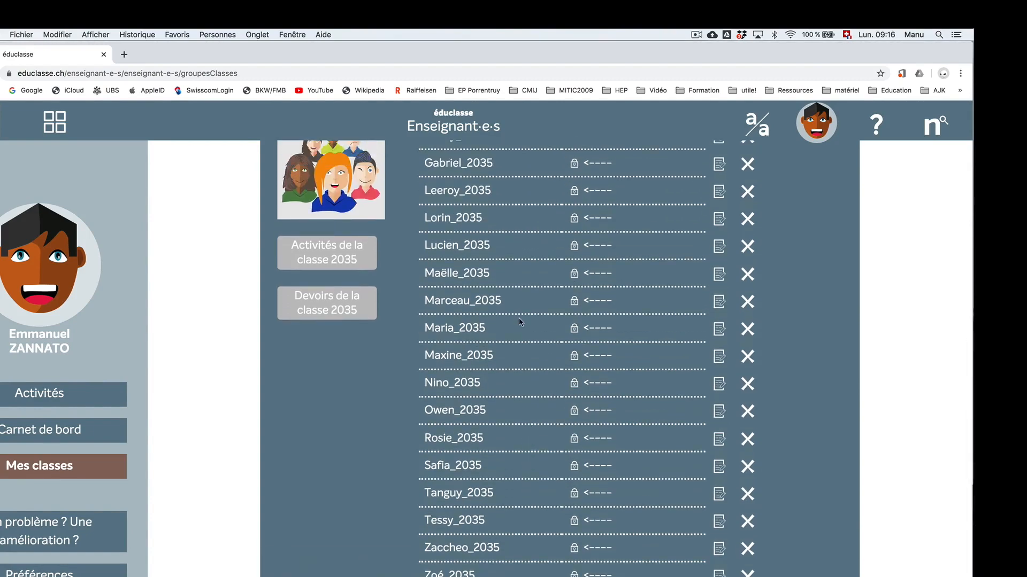
{"action": "scroll", "coordinate": [518, 317], "scroll_direction": "up", "scroll_amount": 7}
{"action": "scroll", "coordinate": [518, 314], "scroll_direction": "up", "scroll_amount": 2}
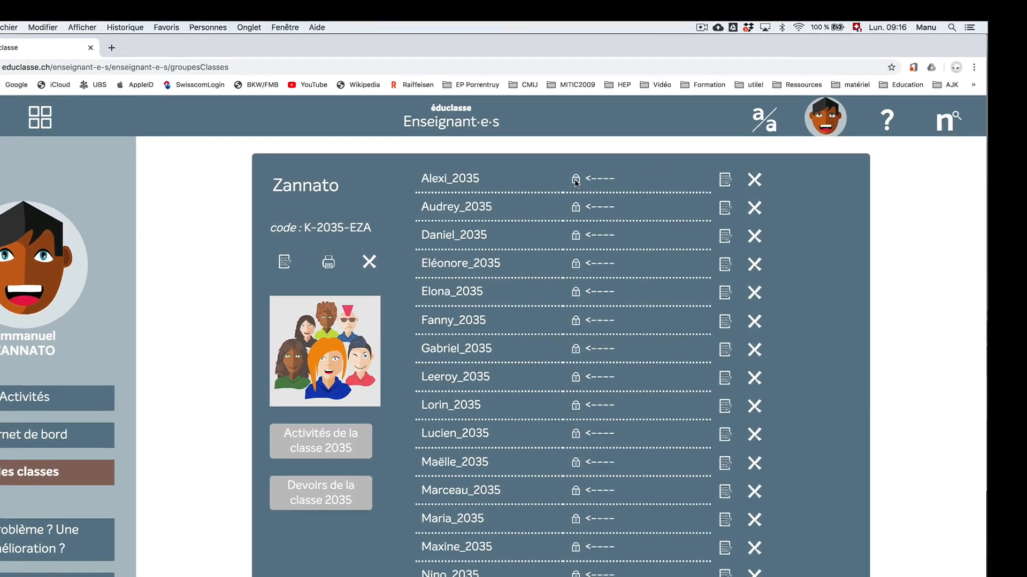
{"action": "mouse_move", "coordinate": [573, 183]}
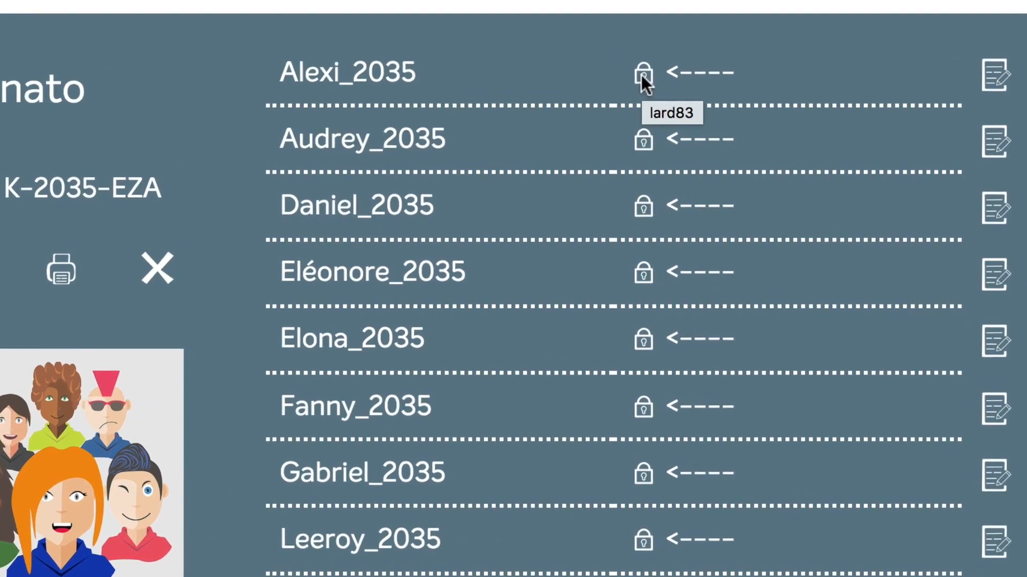